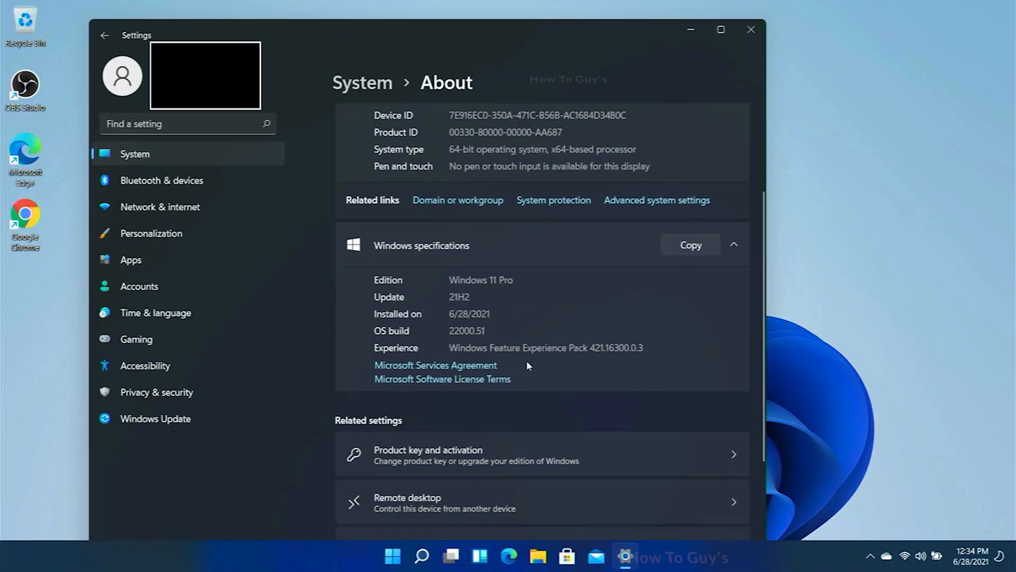
scroll(527, 360, "down", 1)
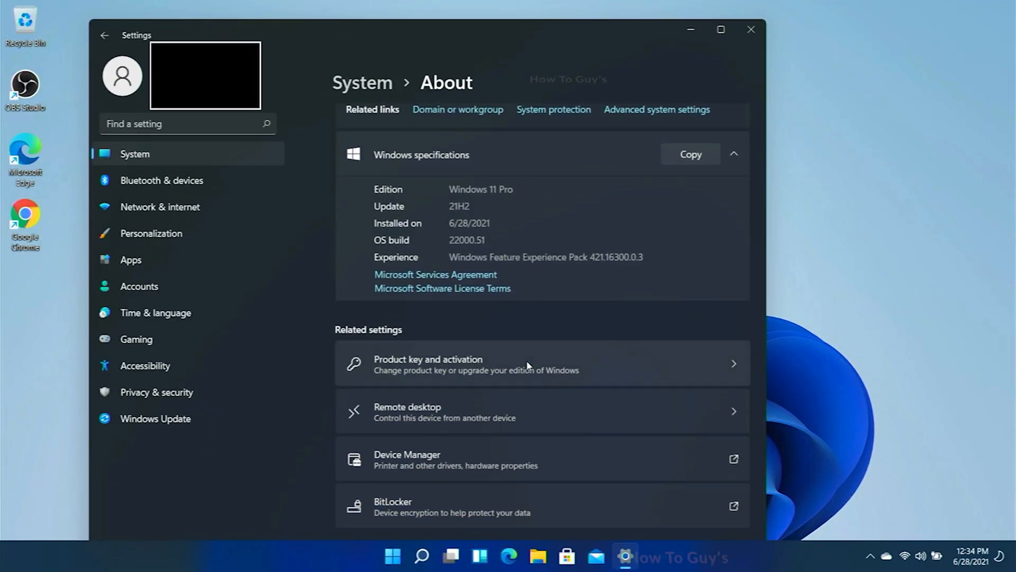
scroll(526, 360, "down", 1)
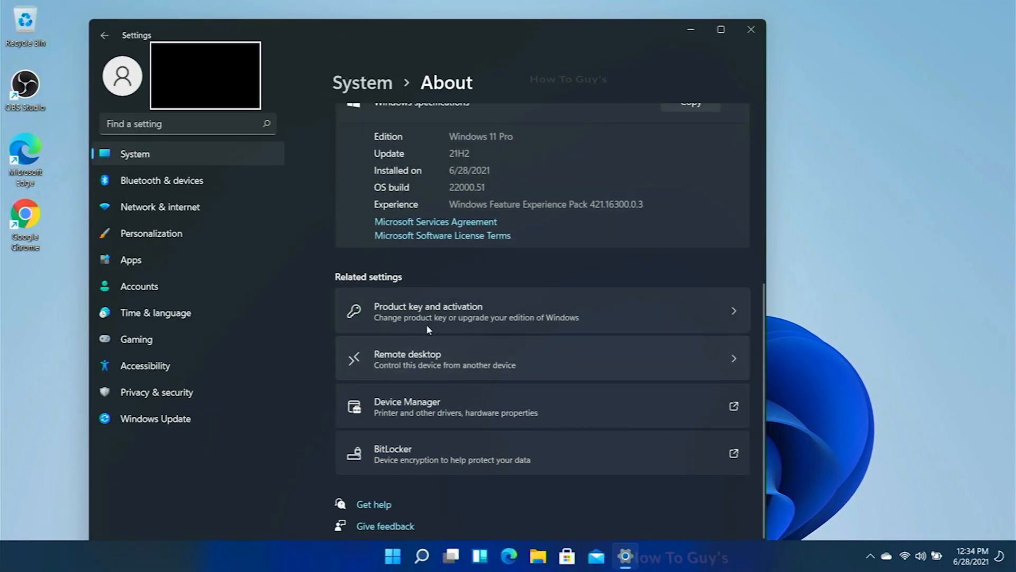
scroll(465, 305, "up", 2)
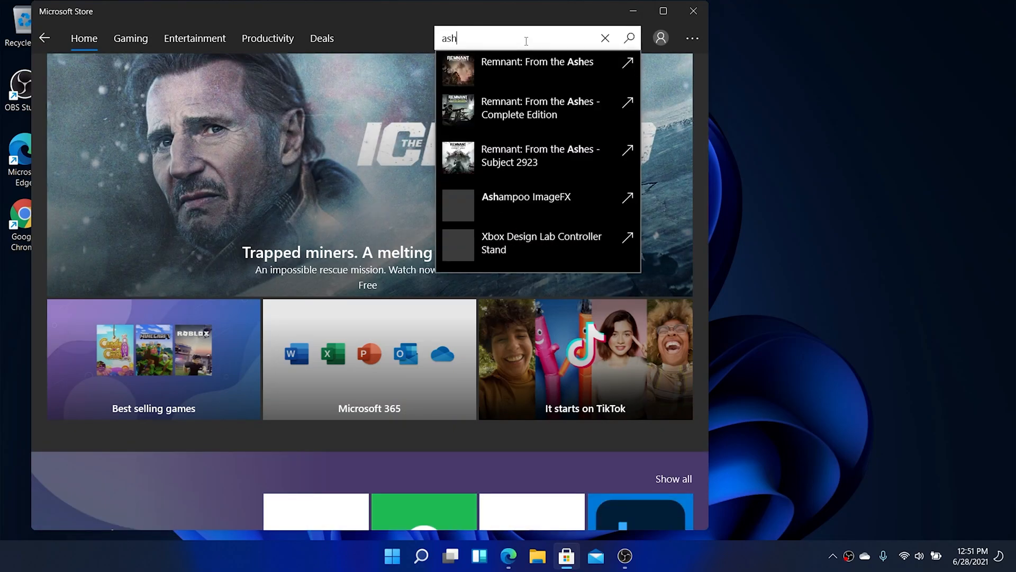
- Search the Microsoft Store for 'tiktok' and review the matching apps and games
key("BackSpace")
type("tiktok")
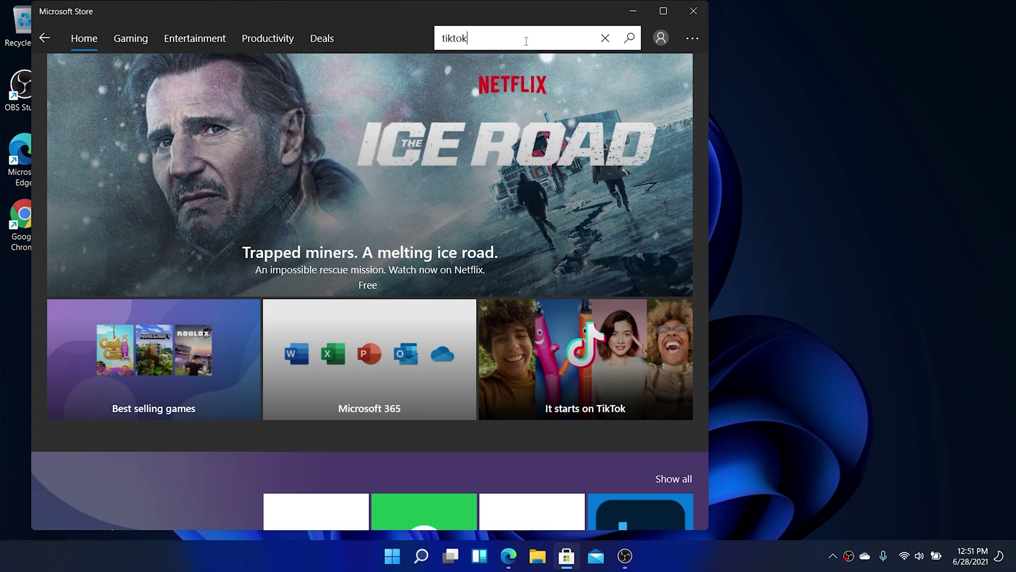
key("Return")
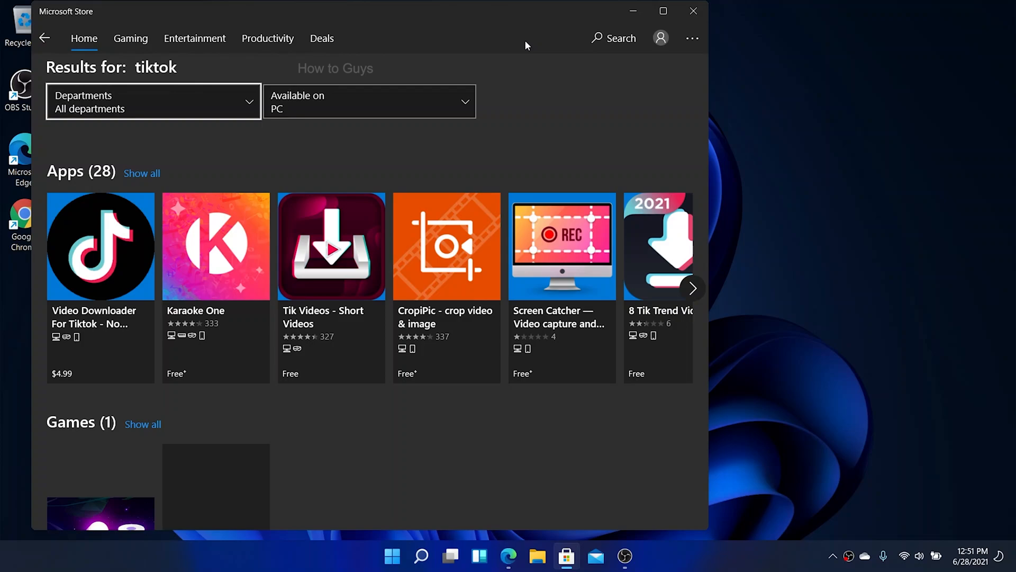
scroll(408, 336, "down", 3)
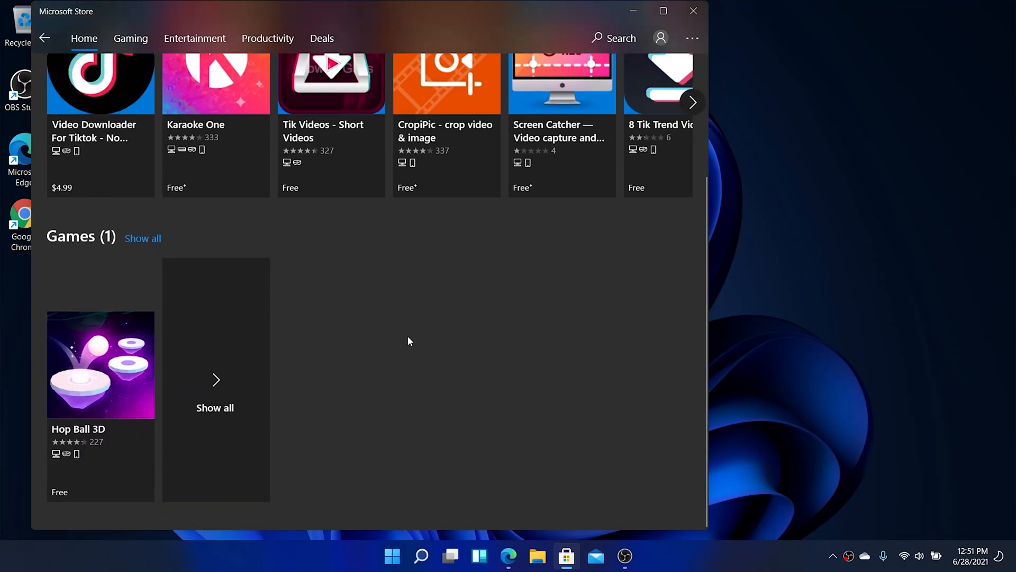
scroll(407, 336, "up", 3)
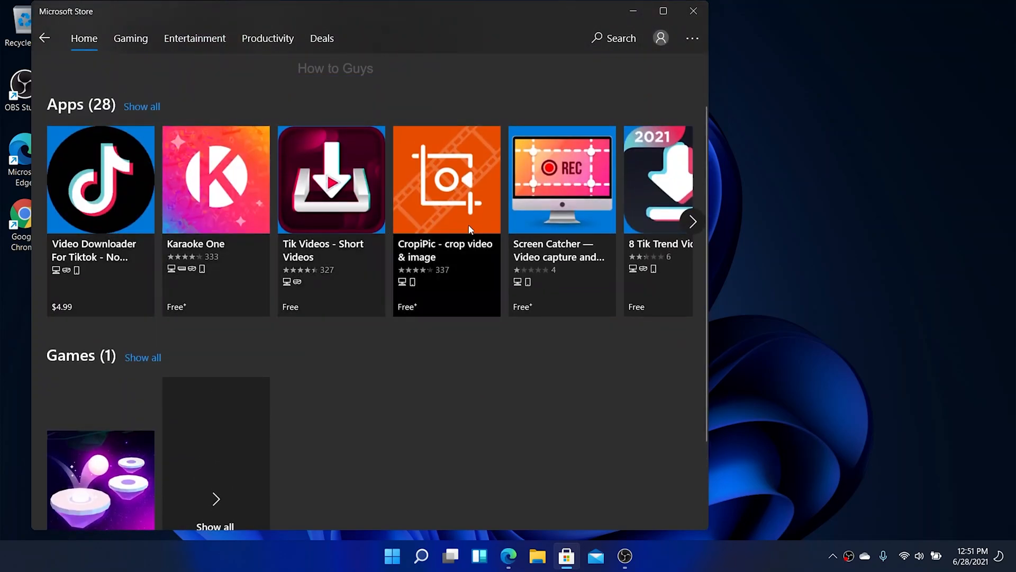
- Close the Store and search Google in Edge for 'tiktok apk'
left_click(695, 17)
left_click(509, 556)
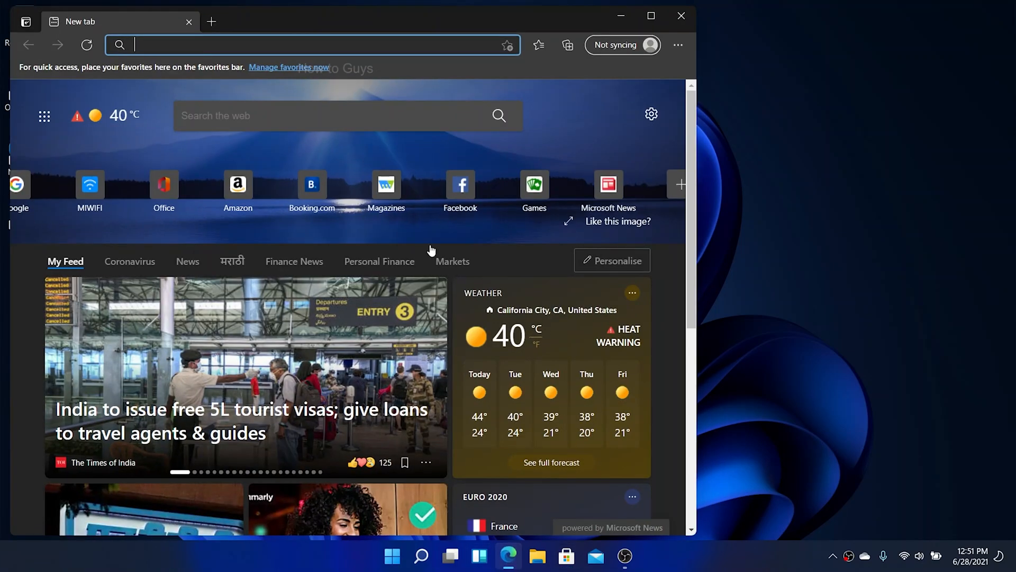
type("google.com")
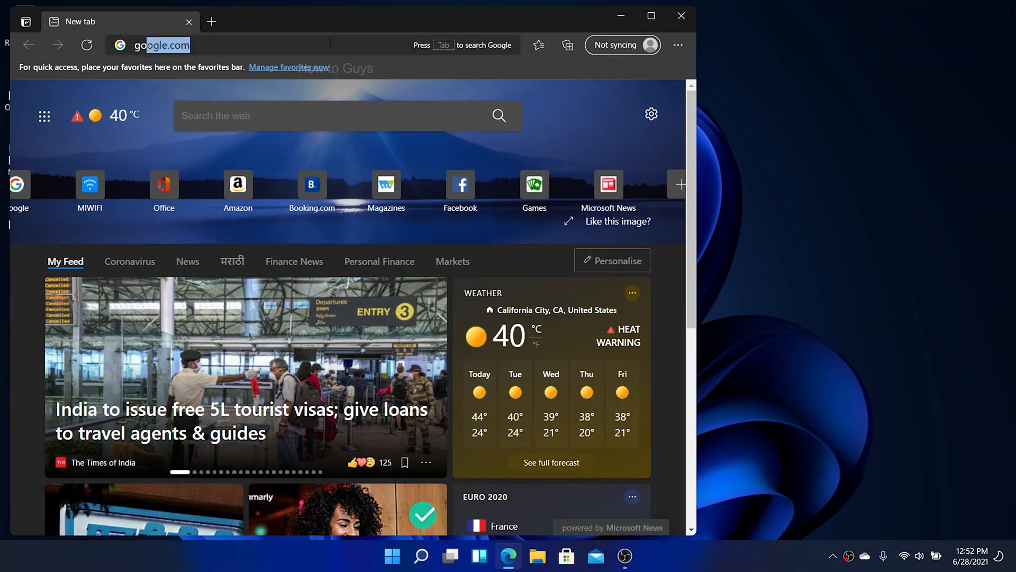
key("Return")
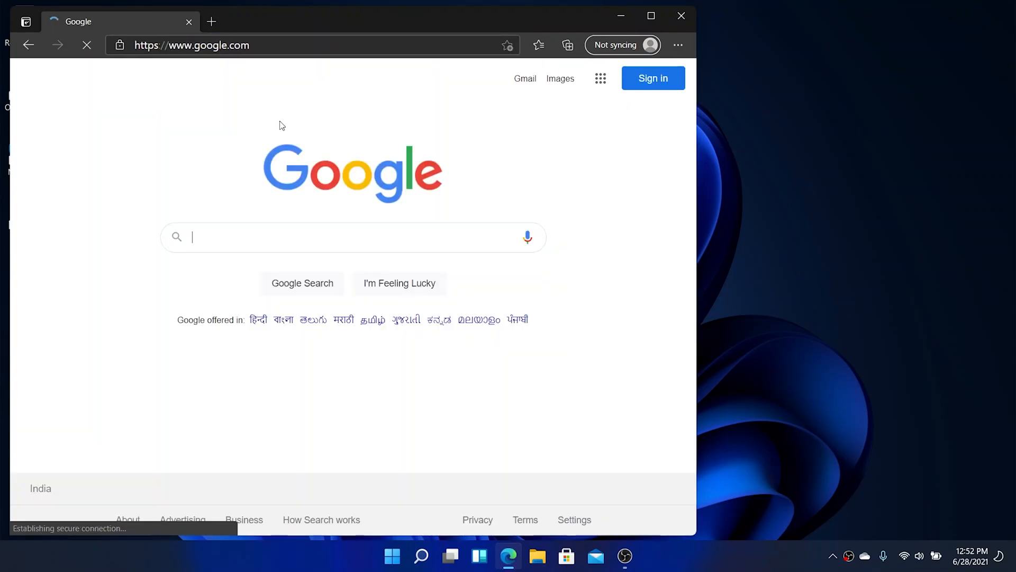
left_click(210, 238)
type("tikto")
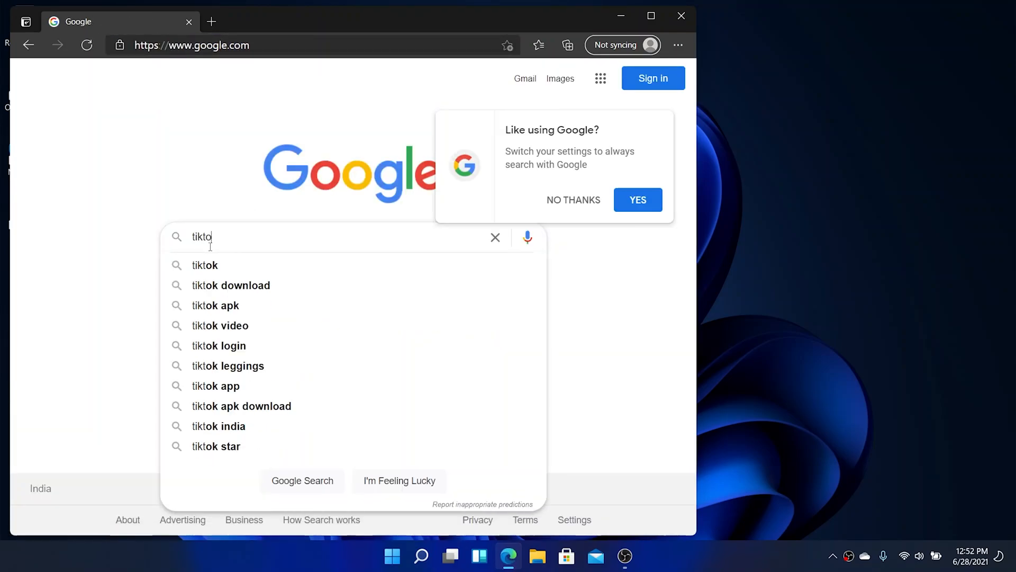
type("k apk")
key("Return")
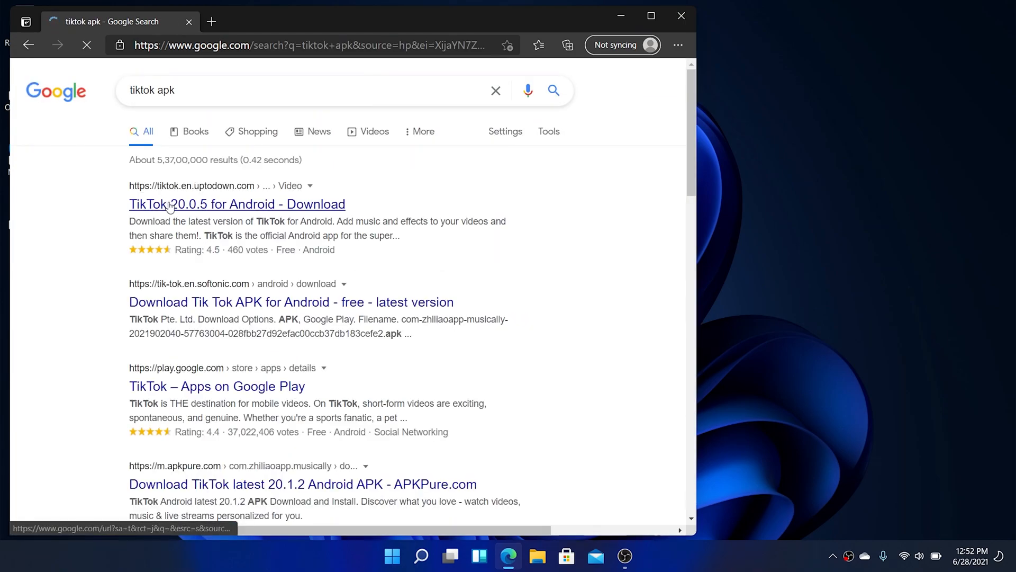
- Download the TikTok APK from the uptodown result and load google.com in a new tab
left_click(168, 204)
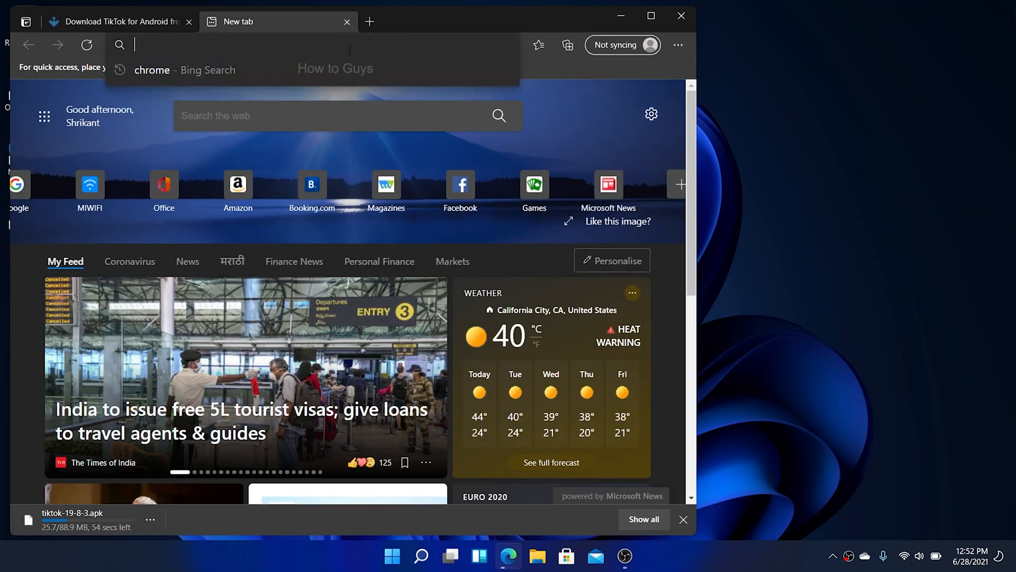
type("google.com")
key("Return")
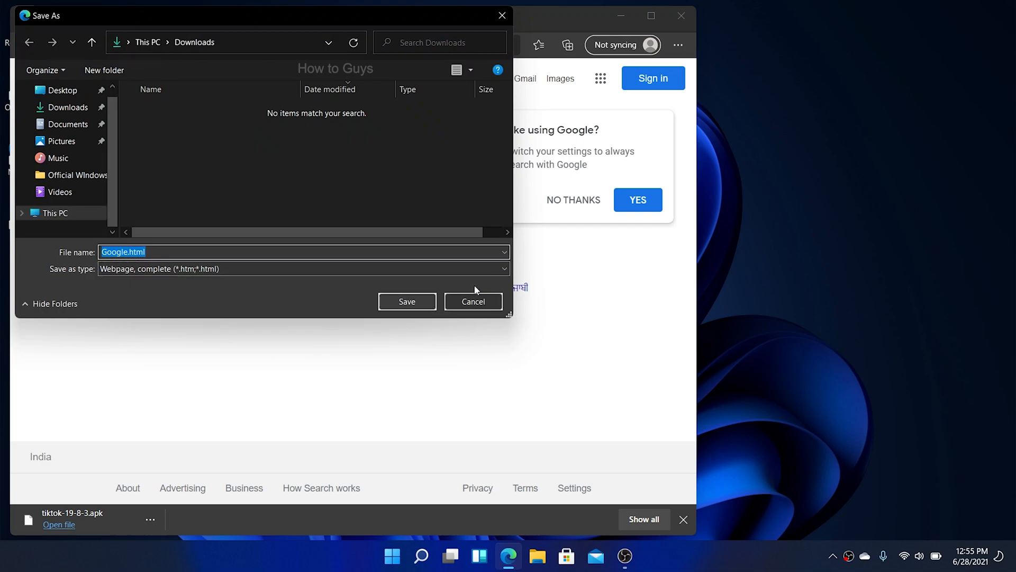
- Cancel the Save As, try opening the APK, find no suitable app under More apps, and dismiss the prompt
left_click(474, 301)
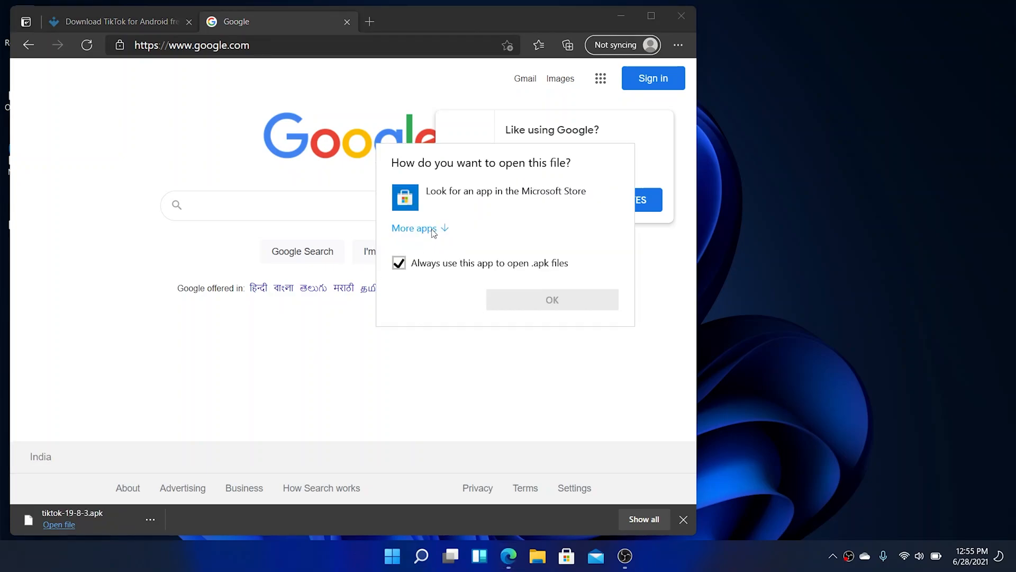
left_click(414, 227)
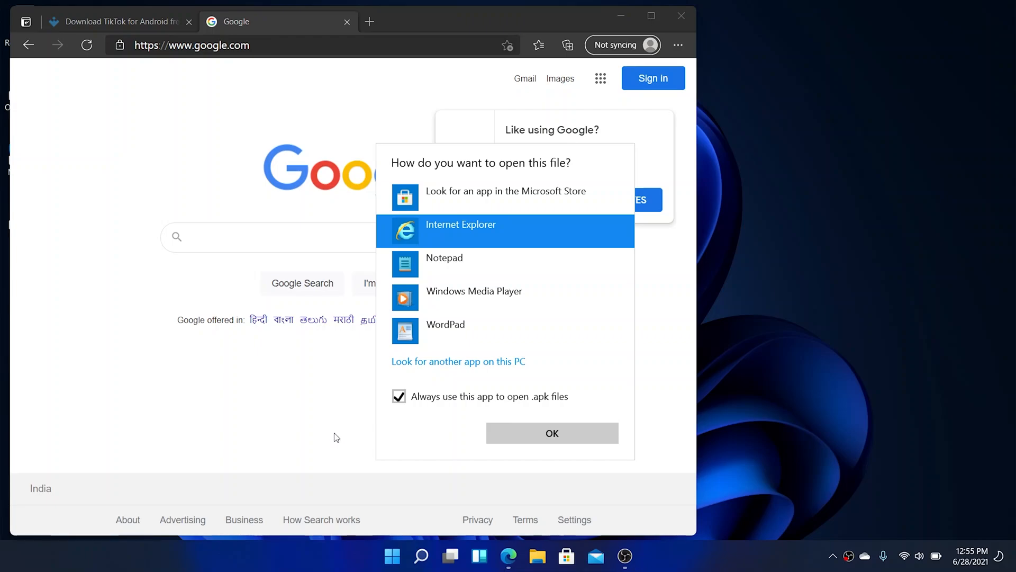
key("Escape")
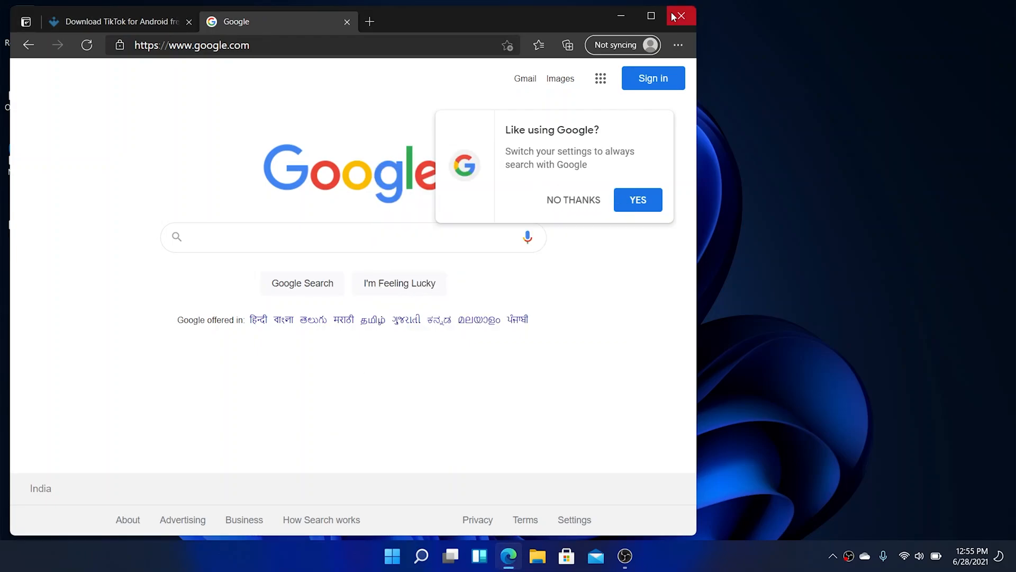
- Close Edge and show the Downloads folder in File Explorer
left_click(679, 16)
key("super+e")
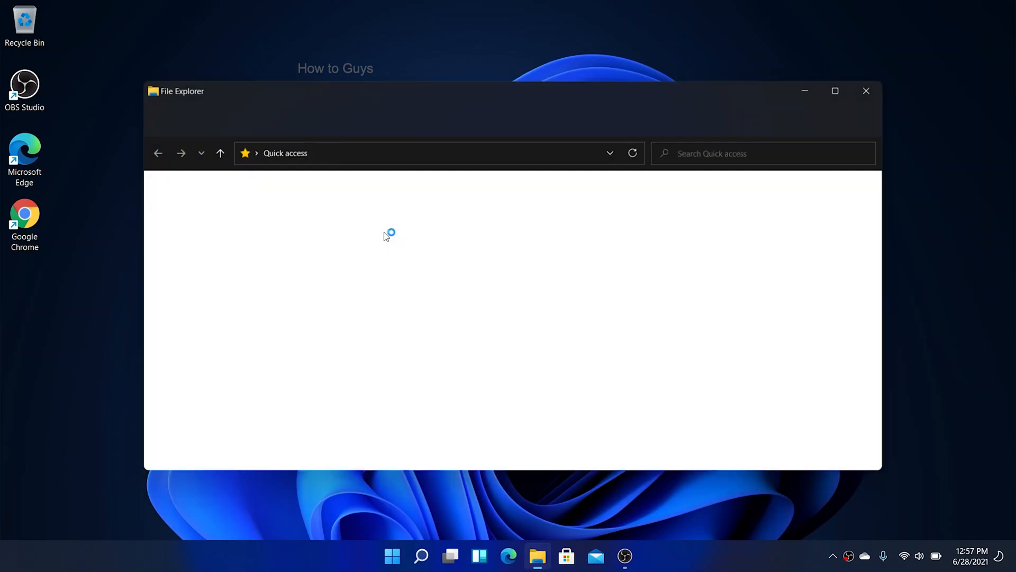
left_click(193, 221)
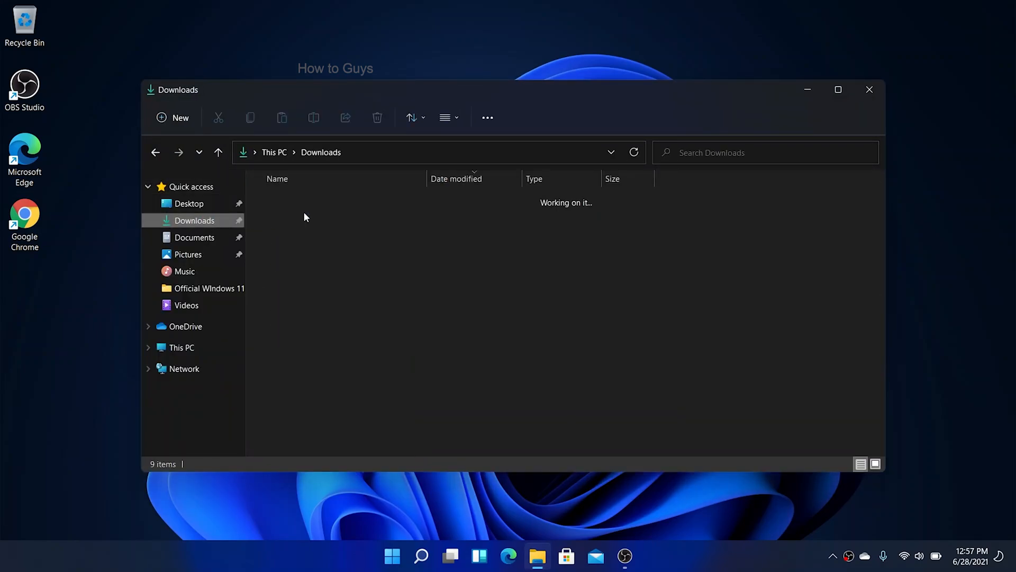
- Show the full extended context menu for tiktok-19-8-3.apk
left_click(321, 216)
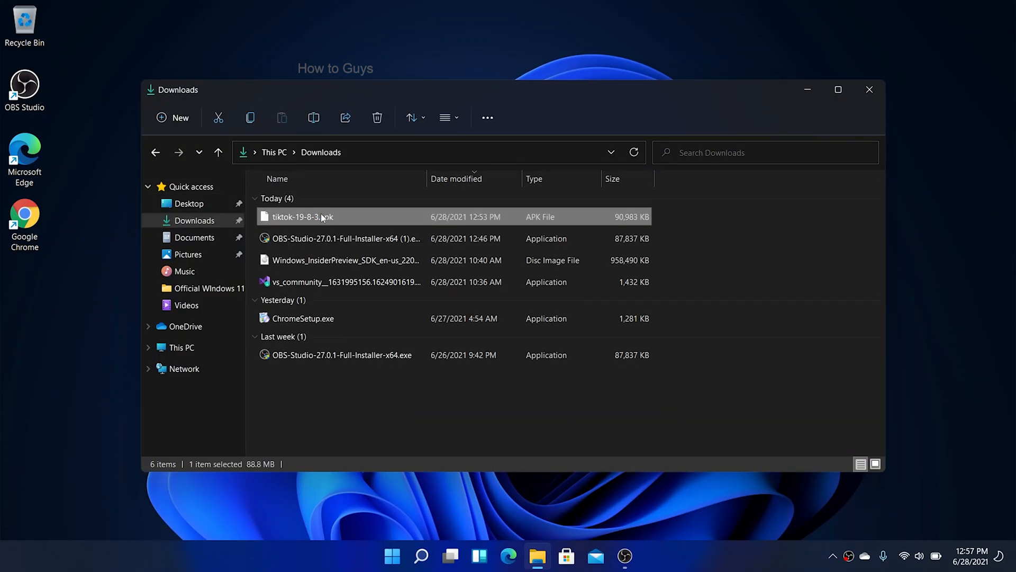
right_click(321, 214)
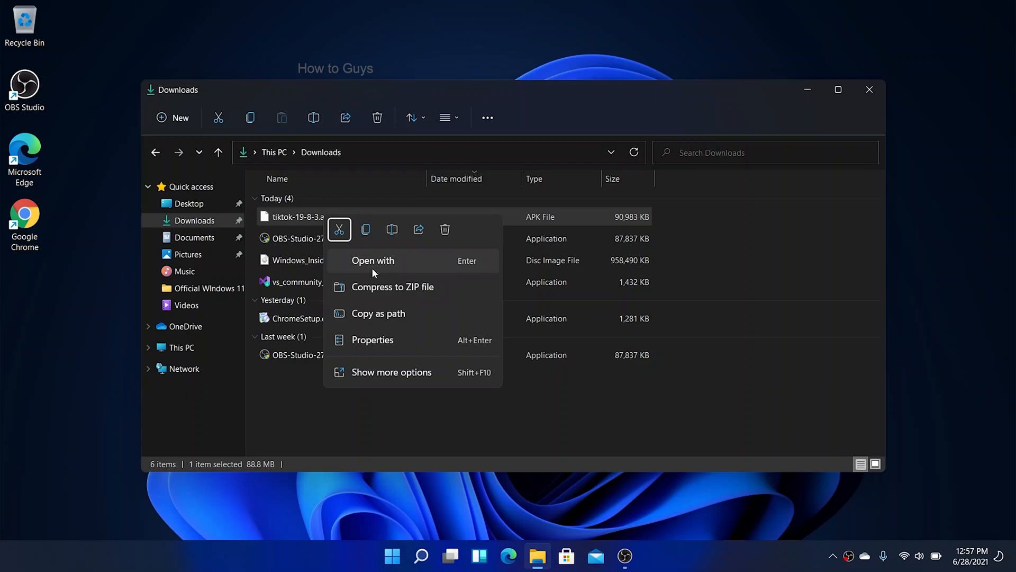
left_click(376, 373)
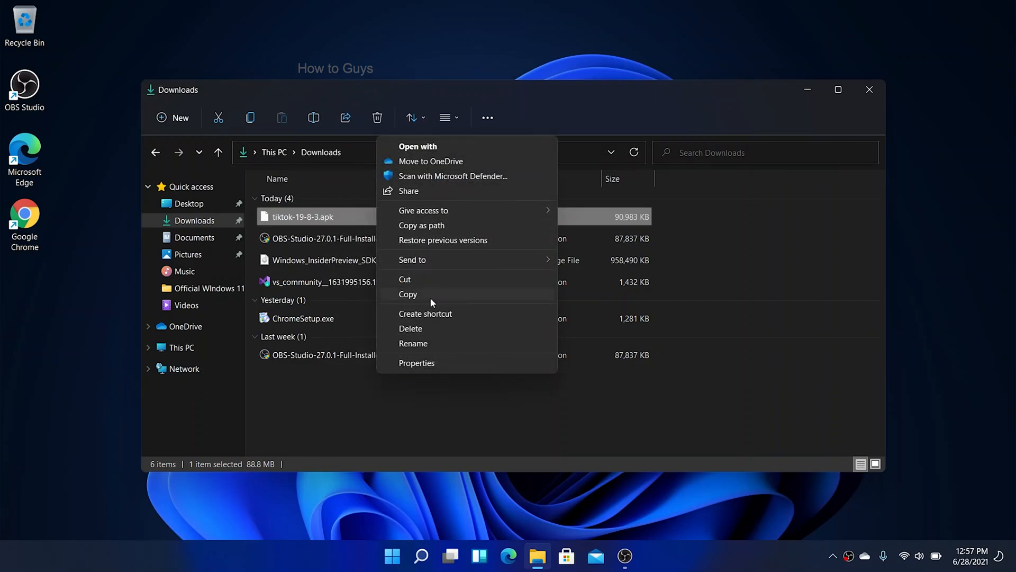